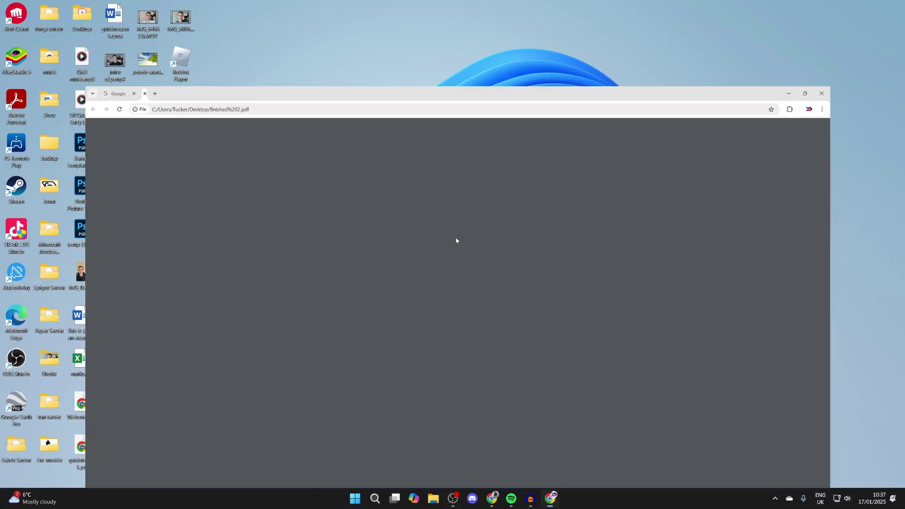
pyautogui.scroll(-5, 429, 173)
pyautogui.scroll(-5, 429, 177)
pyautogui.scroll(10, 428, 186)
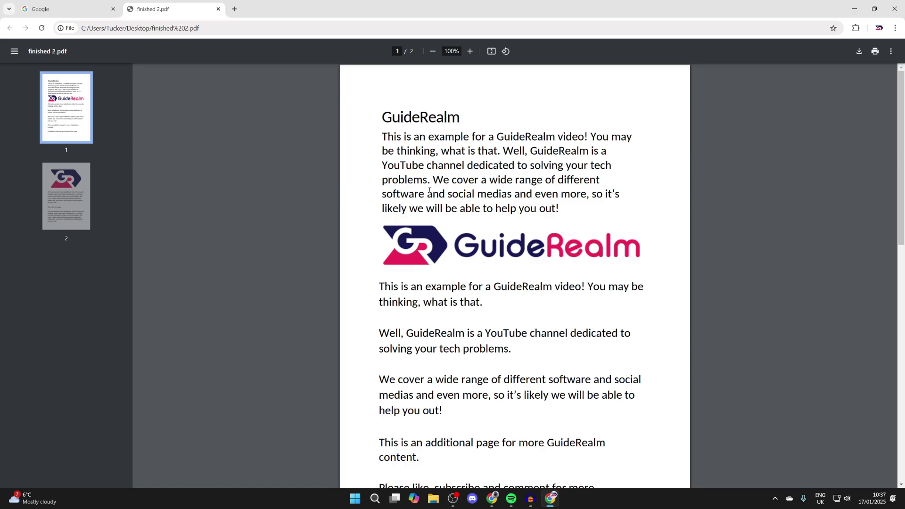
# Leave the GuideRealm PDF and switch to the Google homepage tab
pyautogui.click(48, 8)
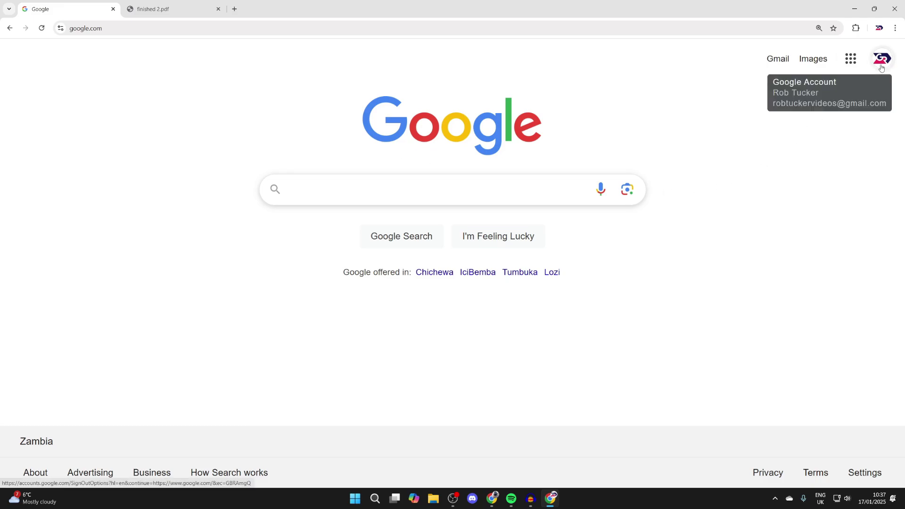
# Go to Google Drive through the Google apps grid and show its New menu
pyautogui.click(850, 58)
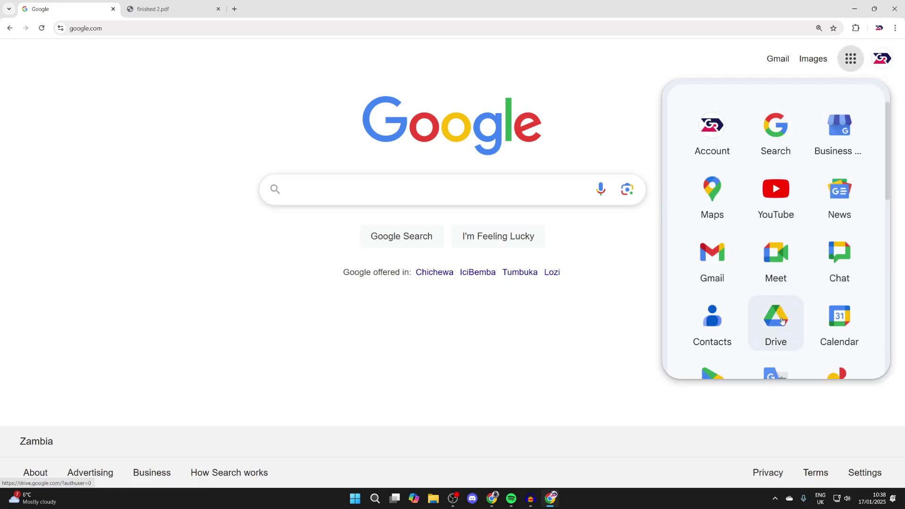
pyautogui.click(776, 324)
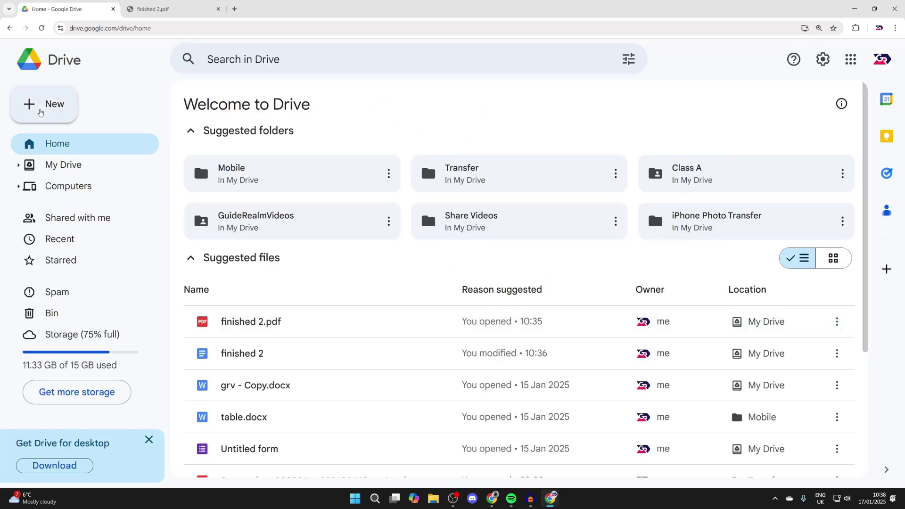
pyautogui.click(40, 106)
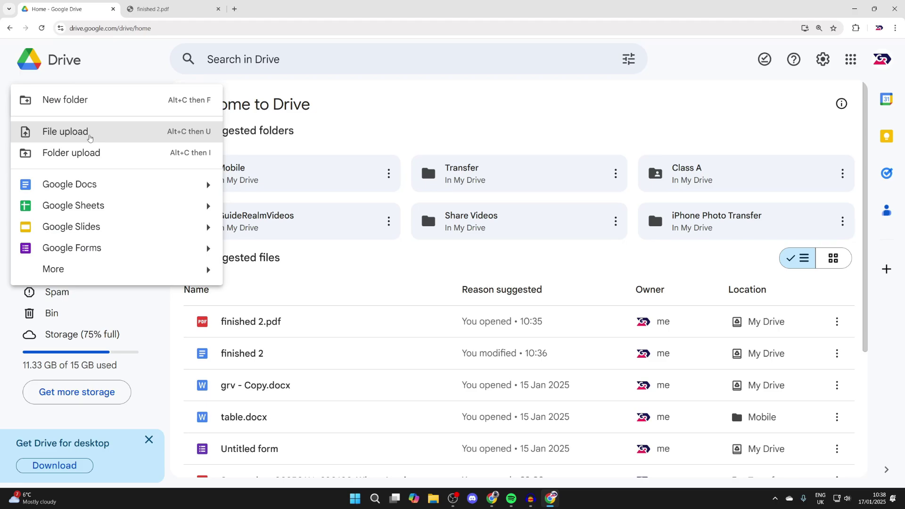
# Upload finished 2.pdf from the Desktop as a new version and open it
pyautogui.click(65, 132)
pyautogui.click(504, 245)
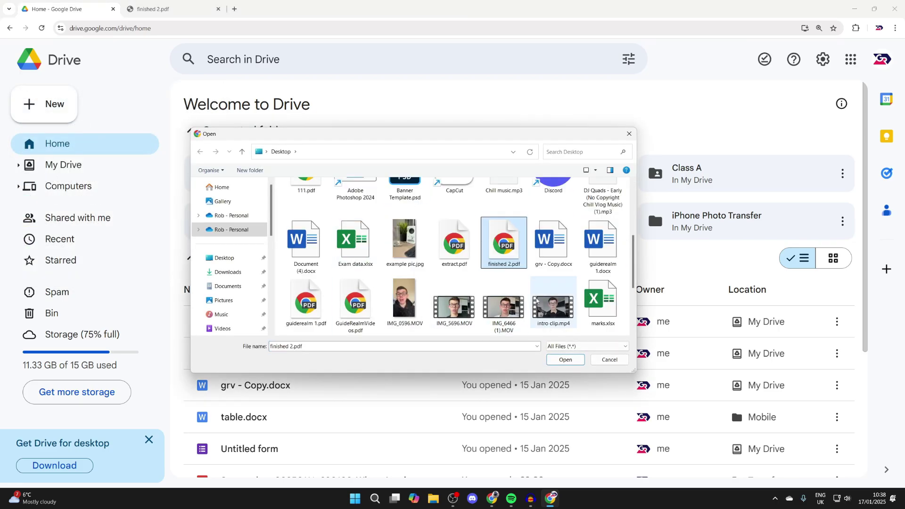
pyautogui.click(565, 360)
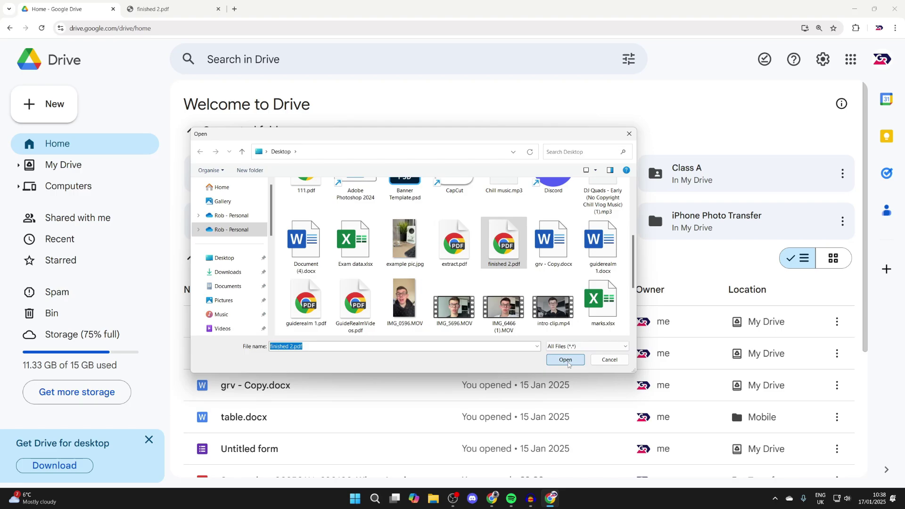
pyautogui.click(569, 347)
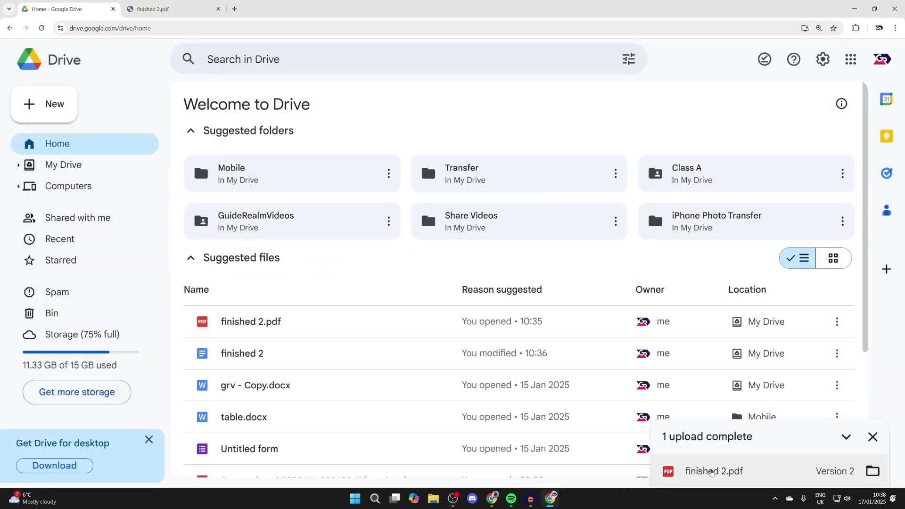
pyautogui.click(711, 471)
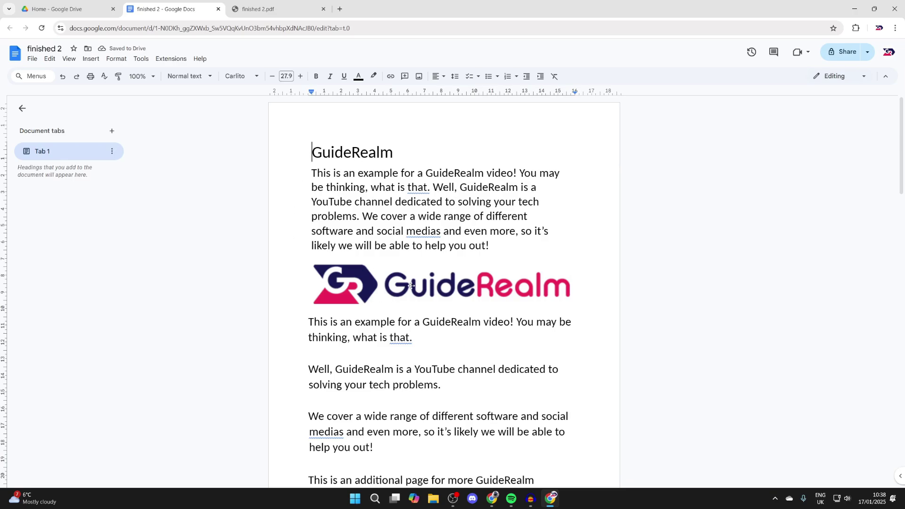
# Delete the word 'cover' so the opening reads 'We a wide range'
pyautogui.doubleClick(393, 215)
pyautogui.press('BackSpace')
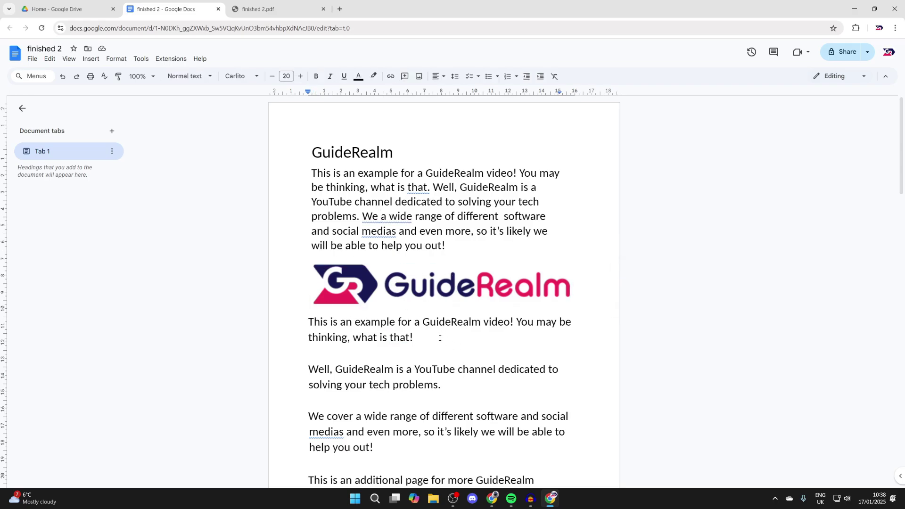
# Download the document as PDF Document (.pdf) and open the downloaded finished 2.pdf
pyautogui.click(33, 59)
pyautogui.moveTo(55, 152)
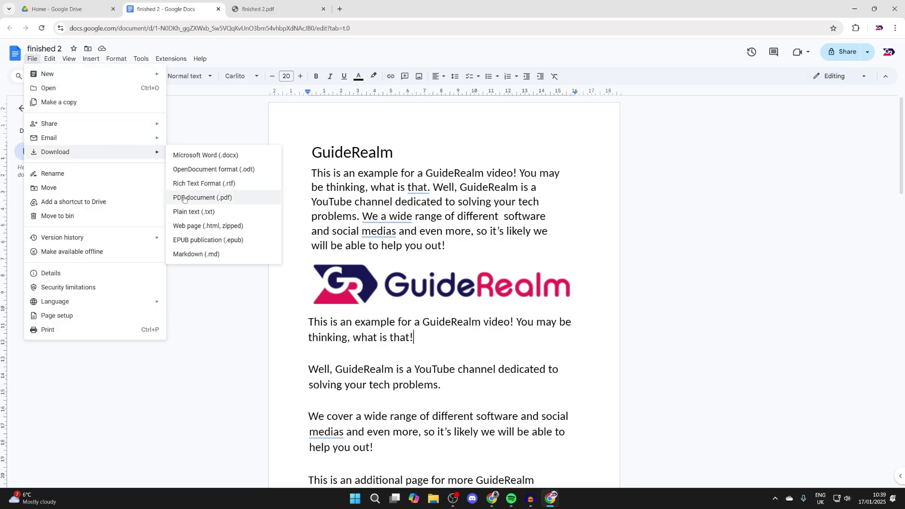
pyautogui.click(213, 198)
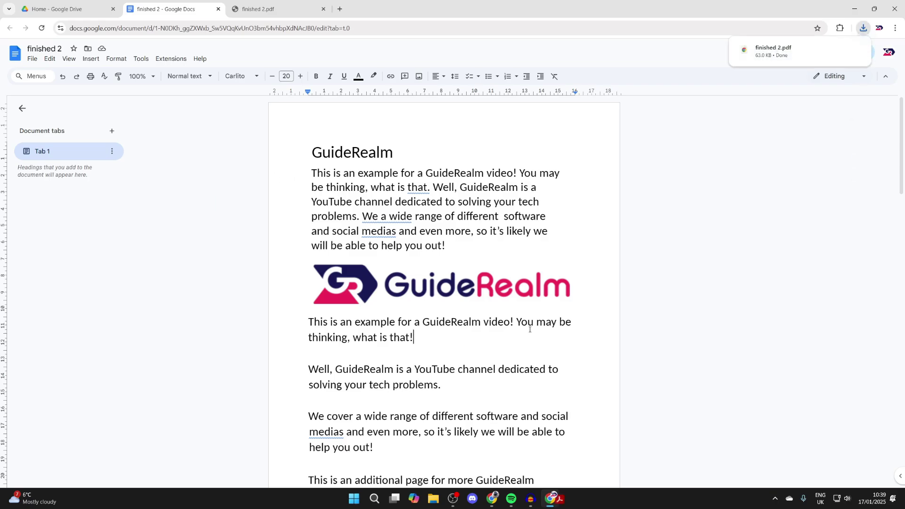
pyautogui.click(774, 49)
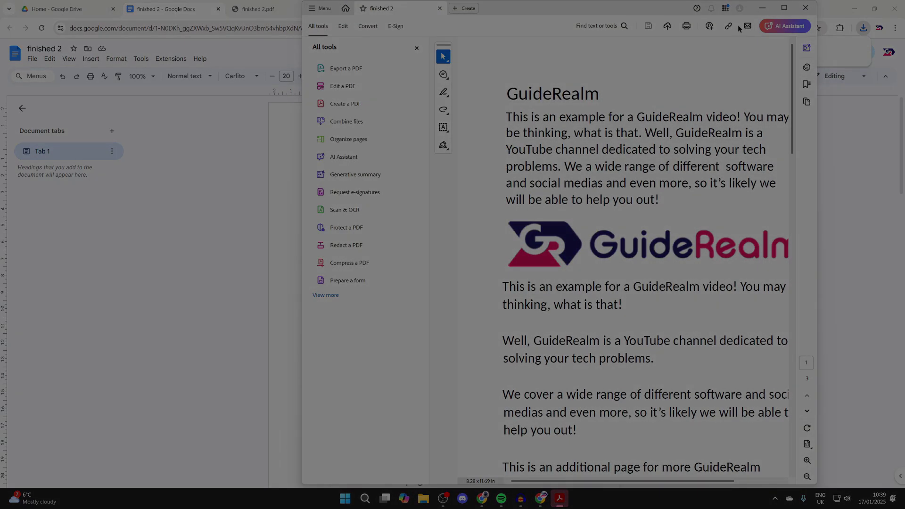